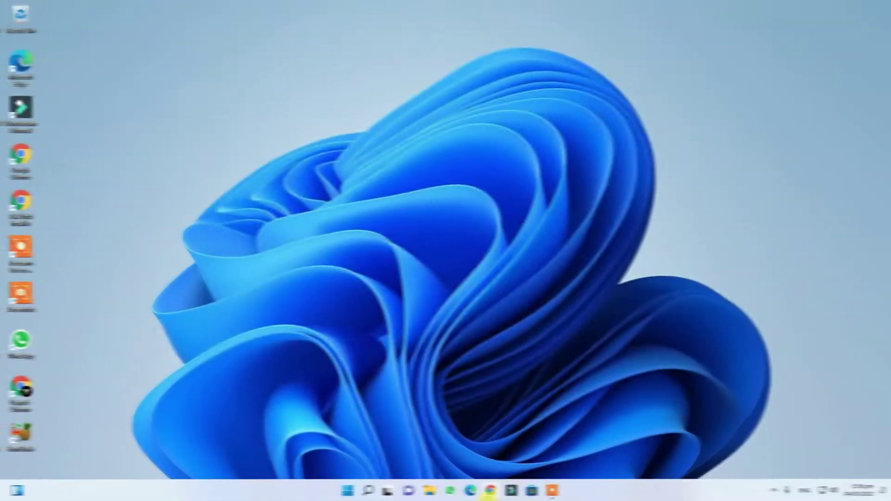
Open Chrome with the Person 1 profile, search for "windows 11 download" and open Microsoft's Download Windows 11 page.
{"action": "left_click", "coordinate": [487, 491]}
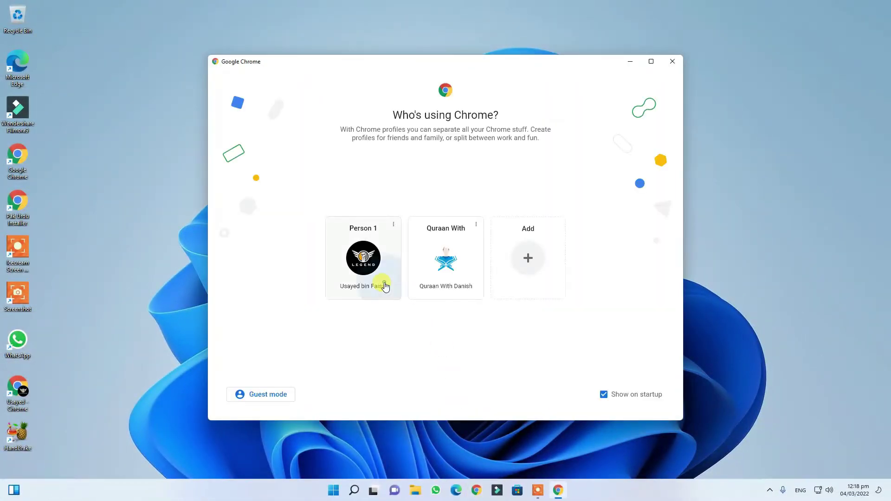
{"action": "left_click", "coordinate": [379, 284]}
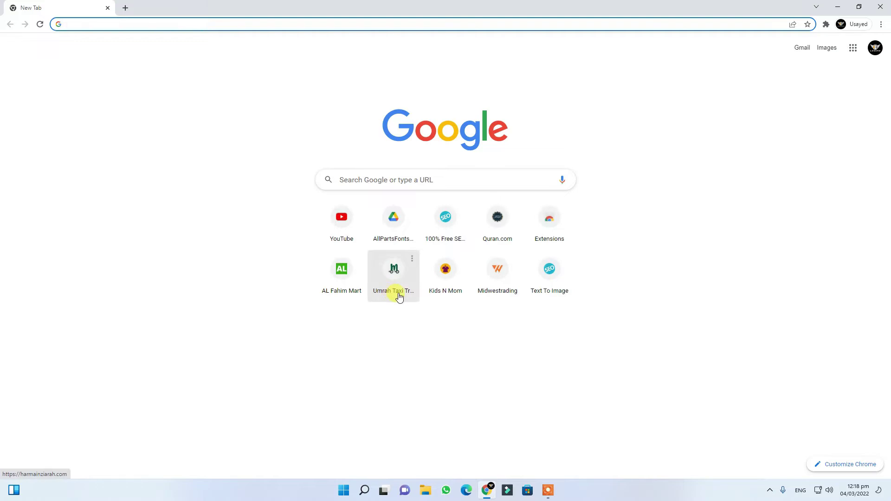
{"action": "type", "text": "windows"}
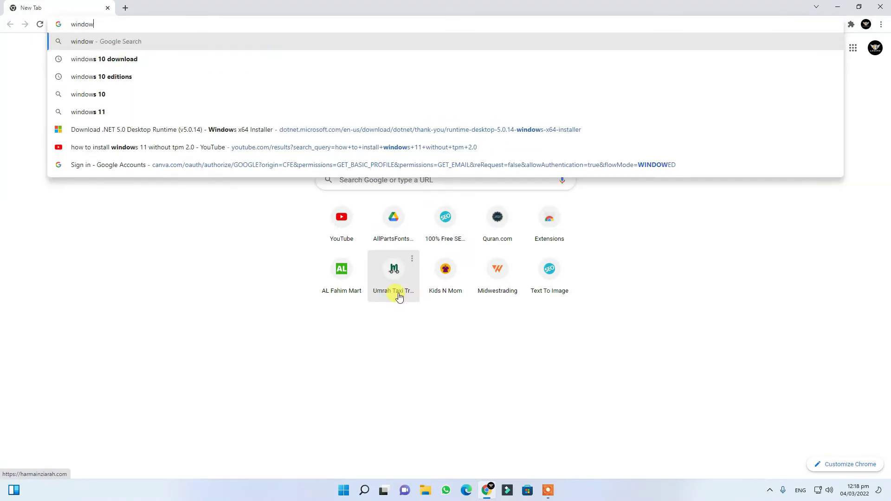
{"action": "key", "text": "Down"}
{"action": "key", "text": "Down"}
{"action": "key", "text": "Down"}
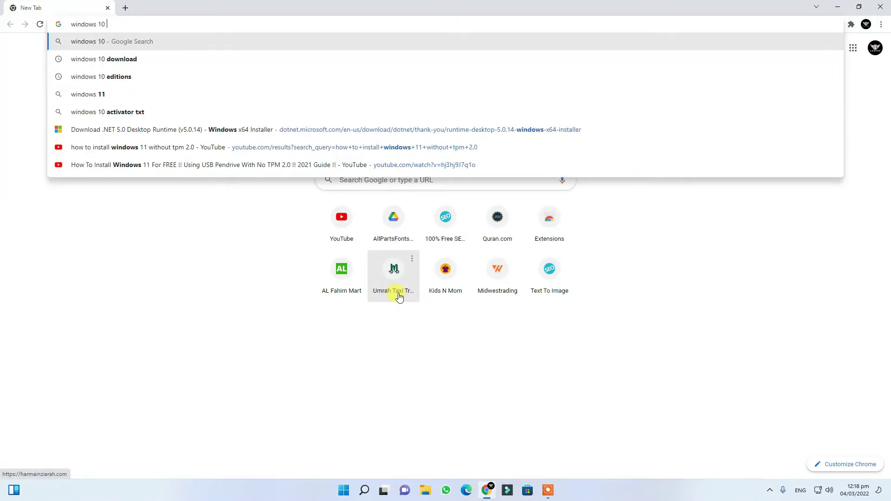
{"action": "key", "text": "BackSpace"}
{"action": "type", "text": "1"}
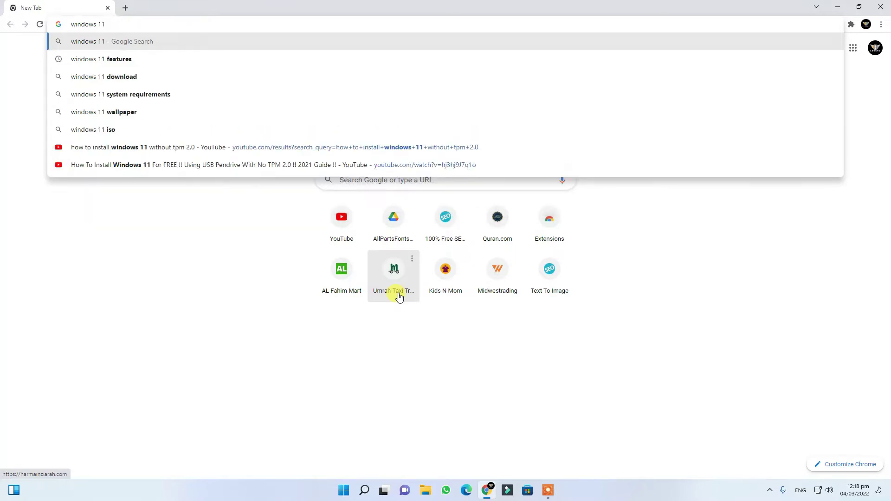
{"action": "key", "text": "Down"}
{"action": "key", "text": "Down"}
{"action": "key", "text": "Return"}
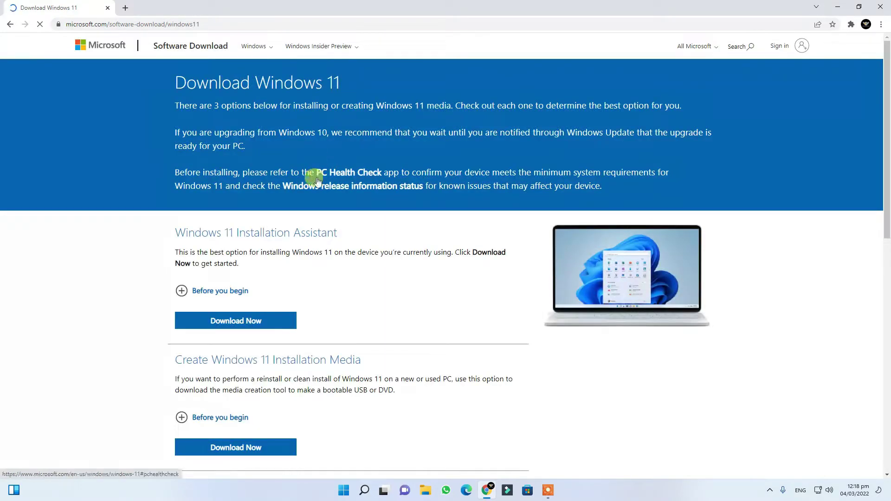
Choose Windows 11 (multi-edition ISO) in the Disk Image (ISO) section and request its download.
{"action": "scroll", "coordinate": [319, 195], "scroll_direction": "down", "scroll_amount": 3}
{"action": "scroll", "coordinate": [319, 220], "scroll_direction": "down", "scroll_amount": 1}
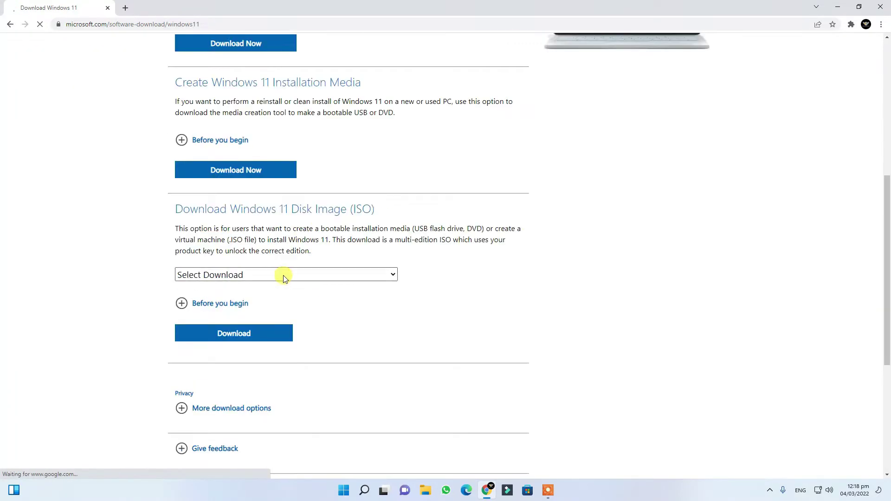
{"action": "left_click", "coordinate": [283, 275]}
{"action": "left_click", "coordinate": [281, 301]}
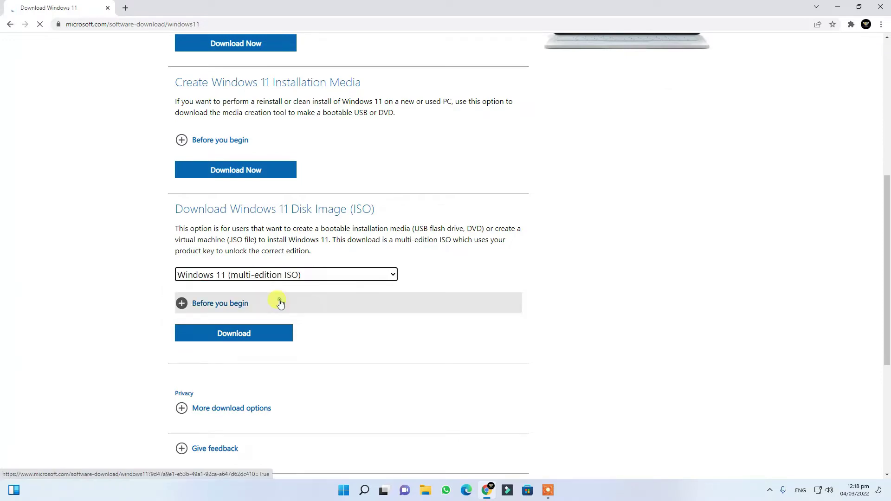
{"action": "left_click", "coordinate": [264, 332]}
Select English as the product language and confirm it.
{"action": "scroll", "coordinate": [242, 278], "scroll_direction": "down", "scroll_amount": 5}
{"action": "left_click", "coordinate": [221, 190]}
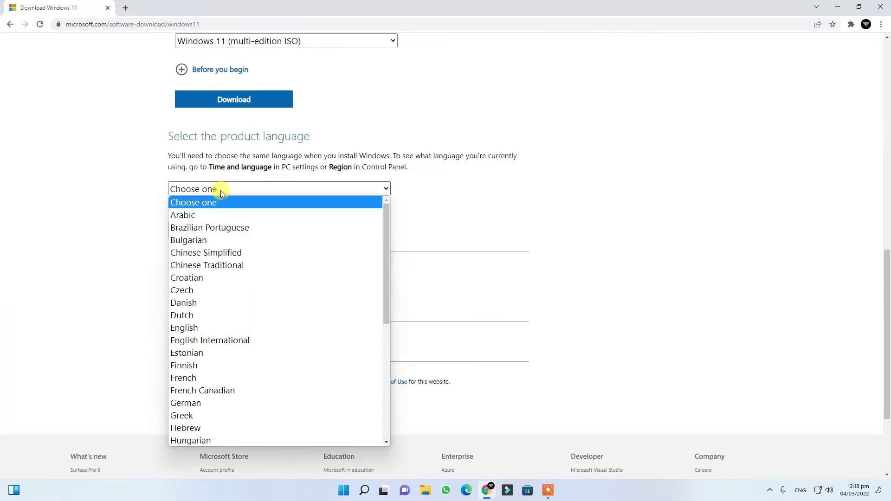
{"action": "key", "text": "e"}
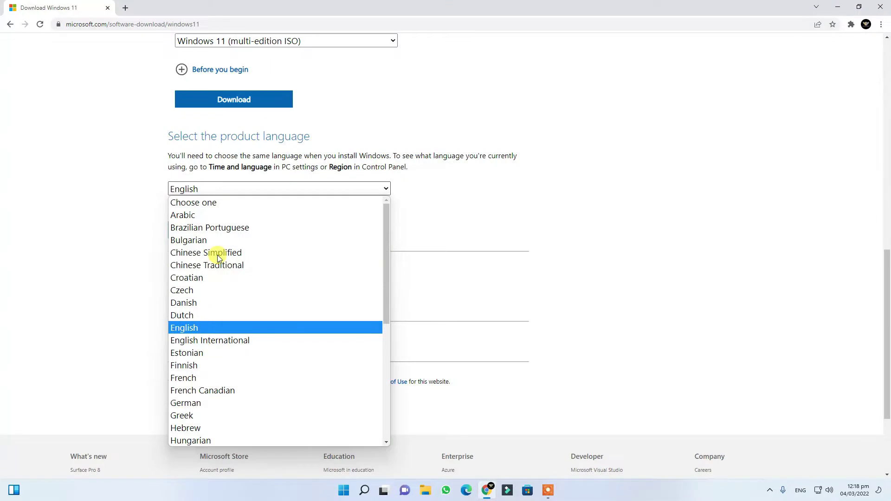
{"action": "key", "text": "Return"}
{"action": "left_click", "coordinate": [219, 228]}
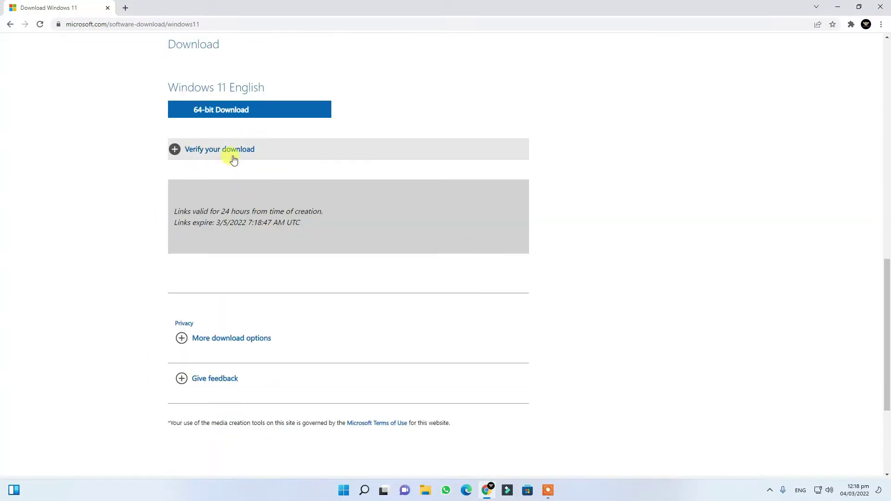
Start the 64-bit Windows 11 English download and dismiss the save dialog without saving.
{"action": "scroll", "coordinate": [262, 156], "scroll_direction": "up", "scroll_amount": 1}
{"action": "left_click", "coordinate": [249, 157]}
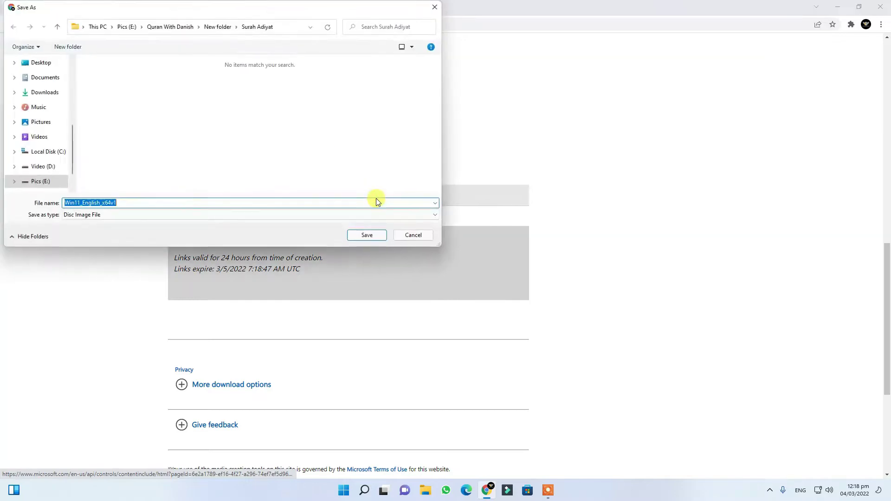
{"action": "left_click", "coordinate": [152, 203]}
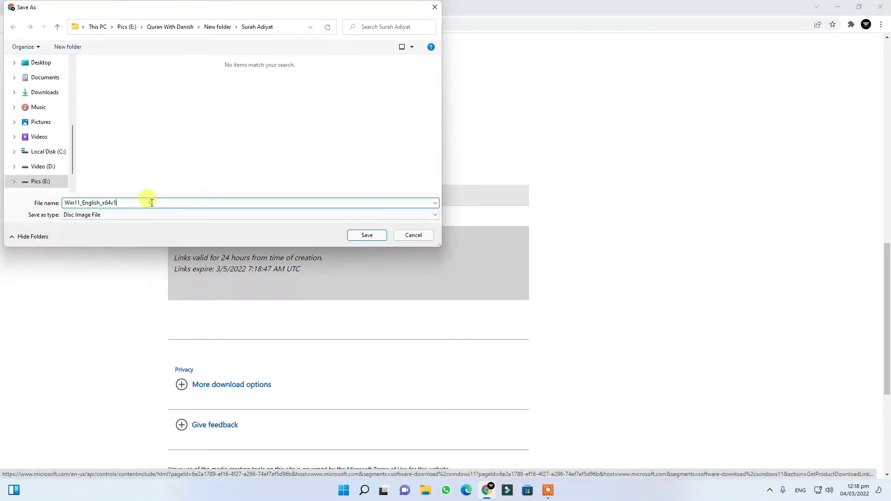
{"action": "left_click", "coordinate": [436, 8]}
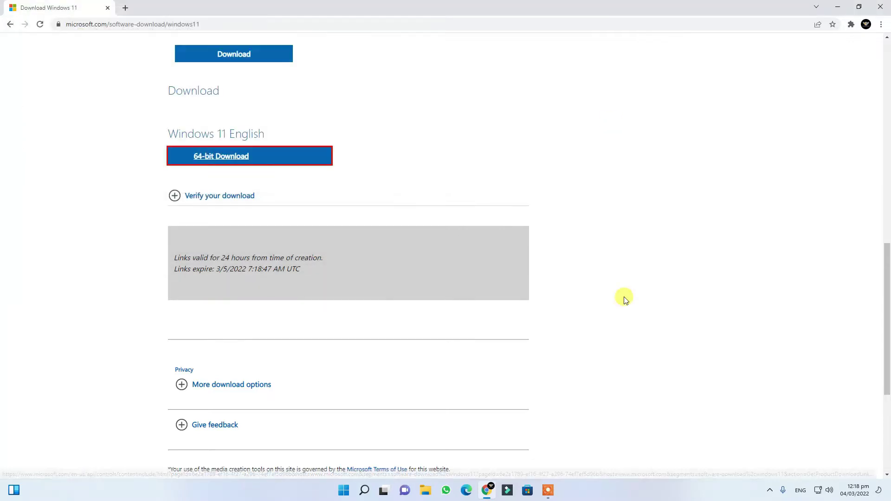
Switch to File Explorer and locate the Win11_English_x64v1 disc image in the Downloads folder of Local Disk (F:), closing the window when done.
{"action": "left_click", "coordinate": [837, 7]}
{"action": "left_click", "coordinate": [426, 491]}
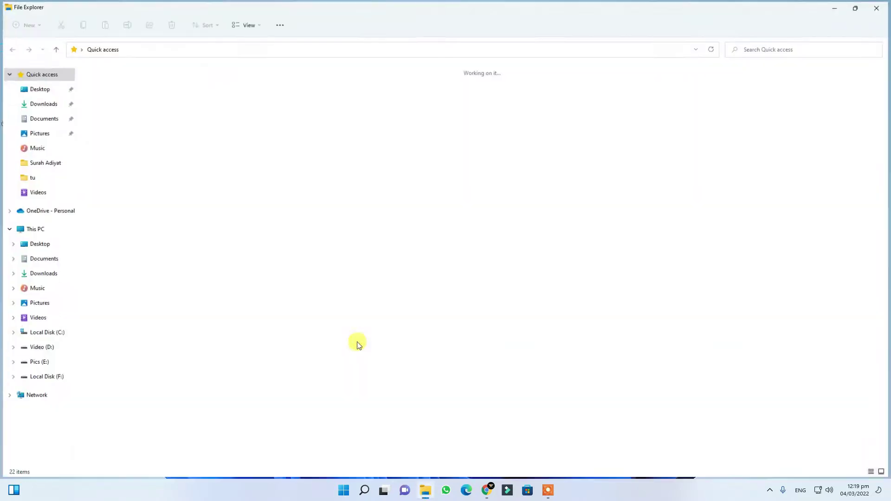
{"action": "left_click", "coordinate": [40, 232]}
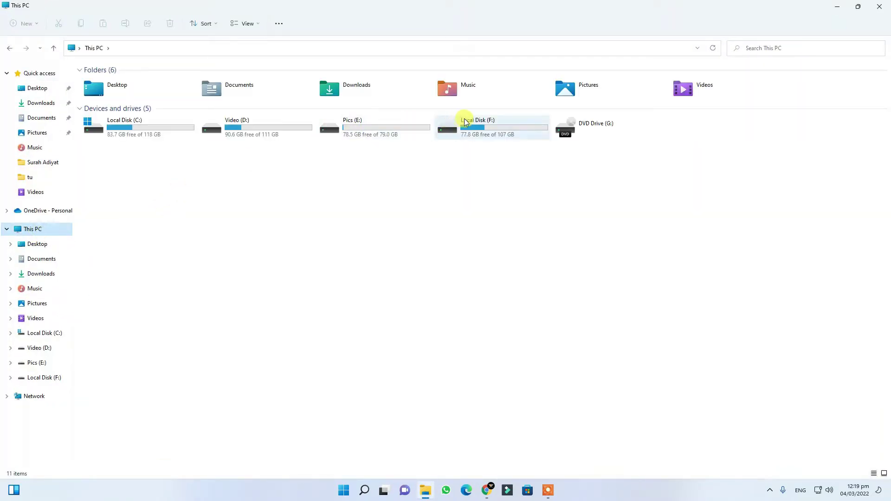
{"action": "double_click", "coordinate": [464, 122]}
{"action": "double_click", "coordinate": [103, 82]}
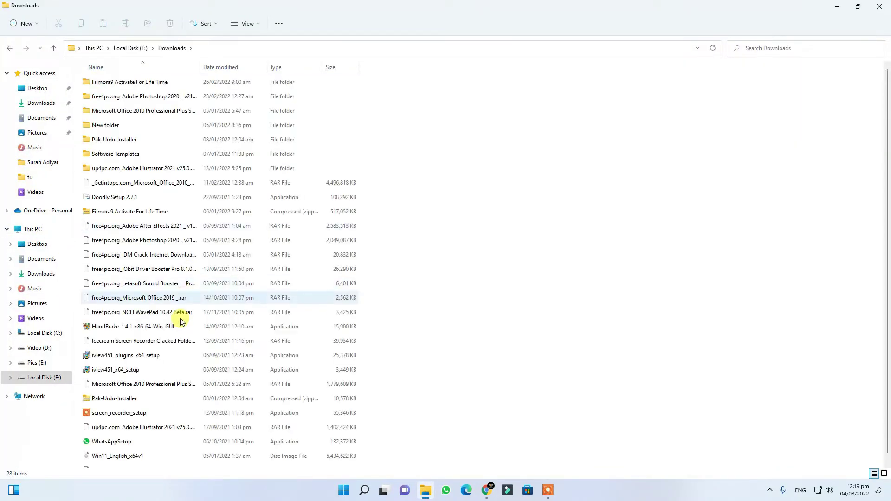
{"action": "scroll", "coordinate": [169, 360], "scroll_direction": "down", "scroll_amount": 1}
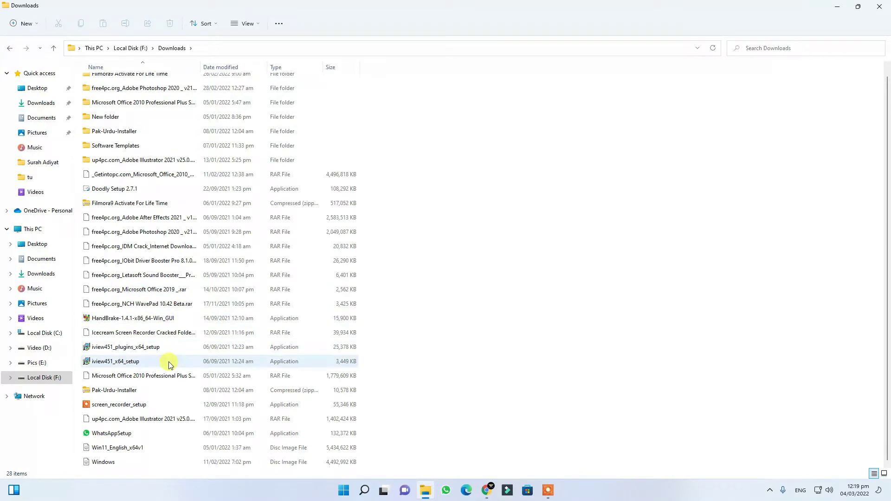
{"action": "left_click", "coordinate": [135, 448]}
{"action": "left_click", "coordinate": [581, 231]}
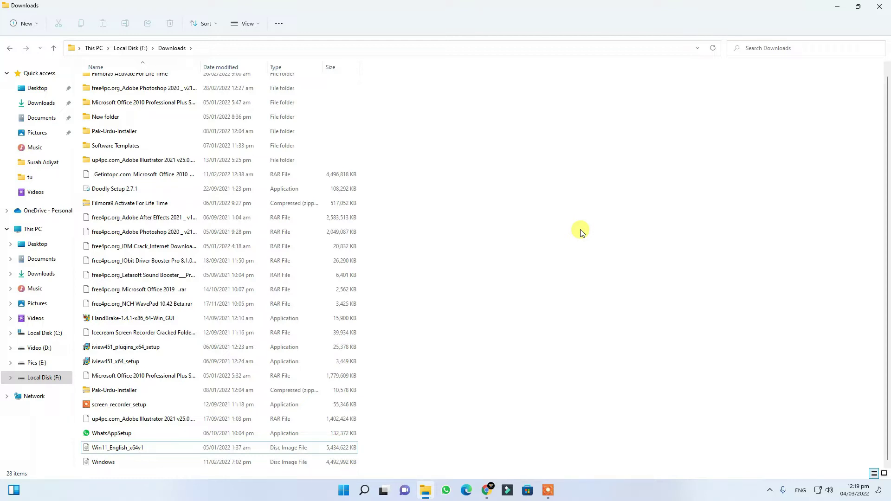
{"action": "left_click", "coordinate": [883, 5]}
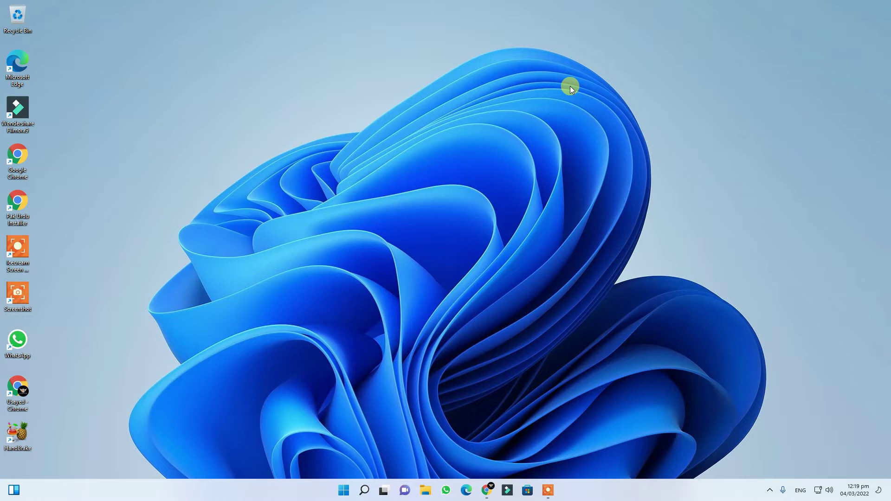
Return to Chrome, search for Rufus download in a new tab and open the official Rufus website.
{"action": "left_click", "coordinate": [486, 490]}
{"action": "left_click", "coordinate": [123, 7]}
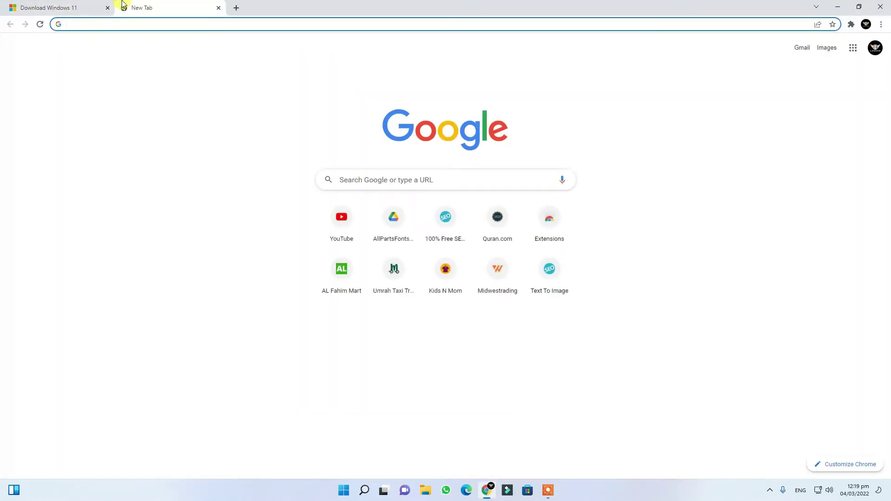
{"action": "type", "text": "rufu"}
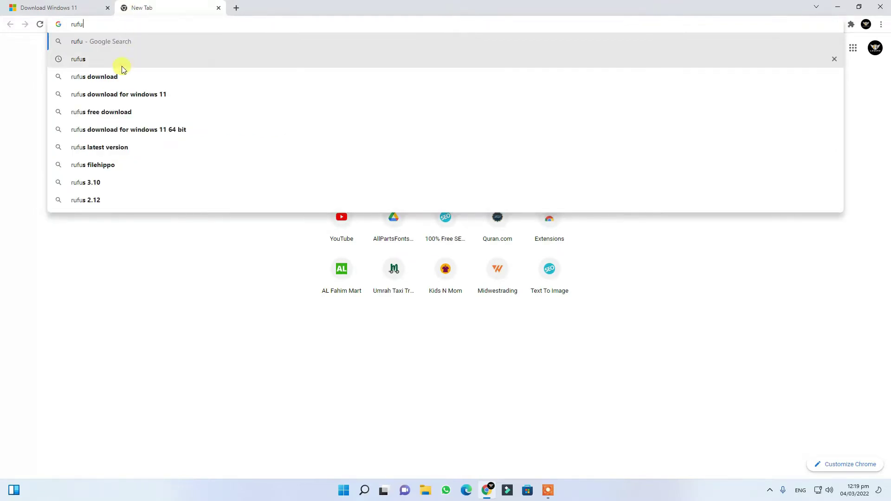
{"action": "left_click", "coordinate": [124, 76]}
{"action": "left_click", "coordinate": [140, 128]}
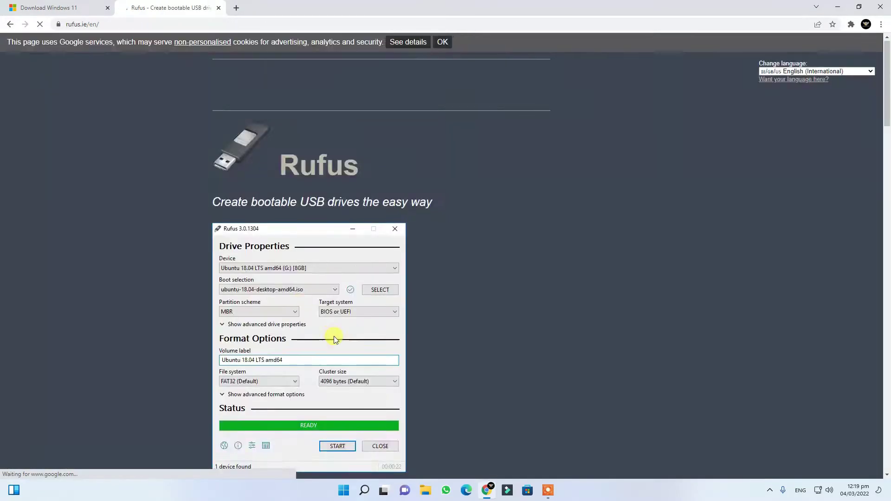
Download and launch Rufus 3.17, dismissing the ad and allowing online update checks.
{"action": "scroll", "coordinate": [333, 336], "scroll_direction": "down", "scroll_amount": 10}
{"action": "left_click", "coordinate": [259, 175]}
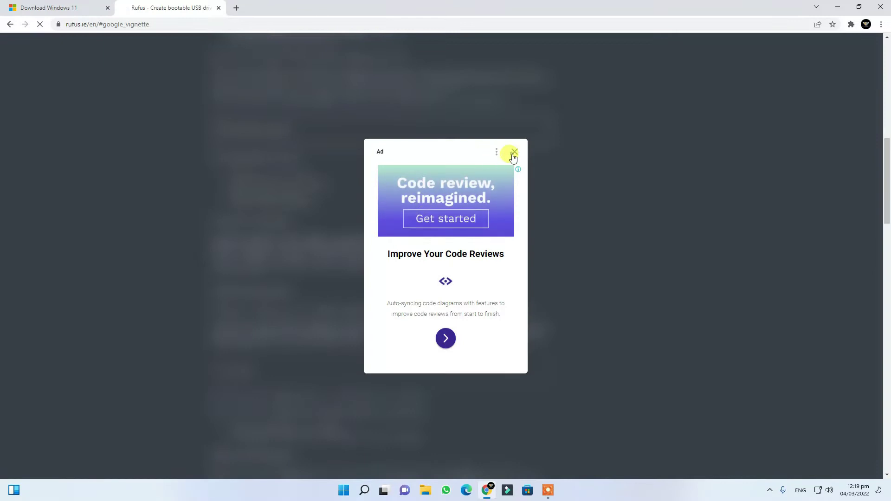
{"action": "left_click", "coordinate": [511, 155]}
{"action": "left_click", "coordinate": [367, 235]}
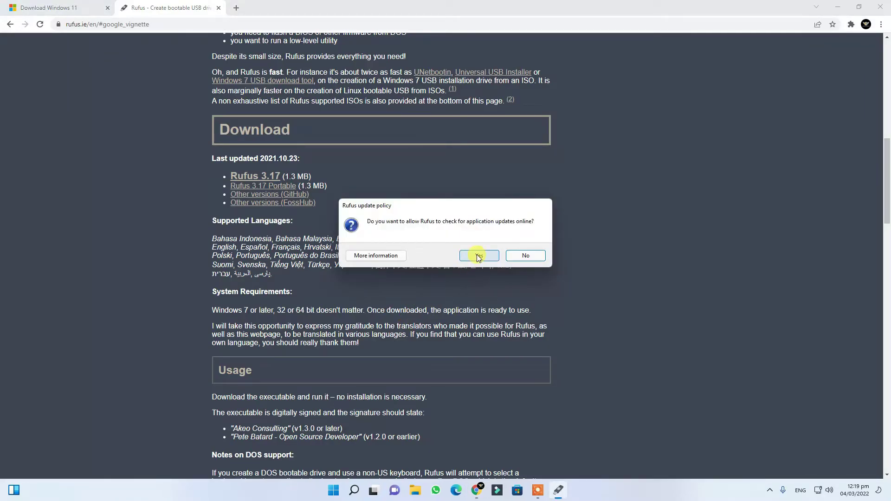
{"action": "left_click", "coordinate": [478, 256]}
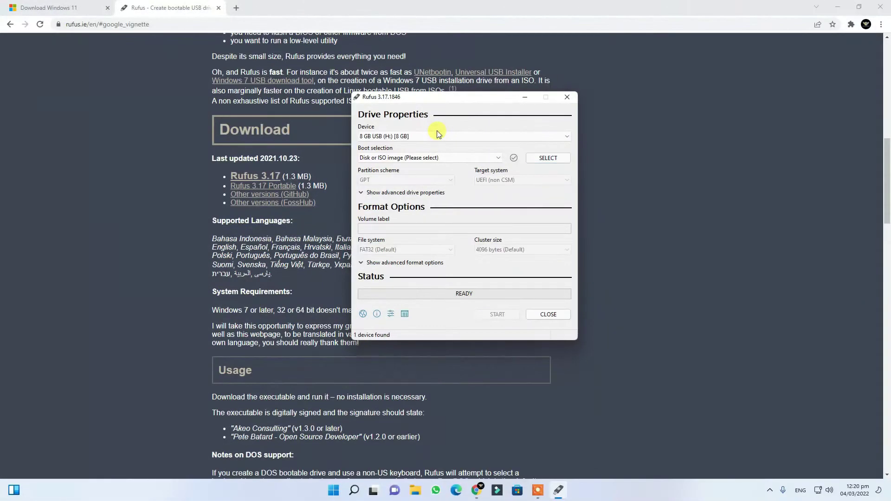
Choose 8 GB USB (H:) as the device and Disk or ISO image as the boot selection.
{"action": "left_click", "coordinate": [433, 137]}
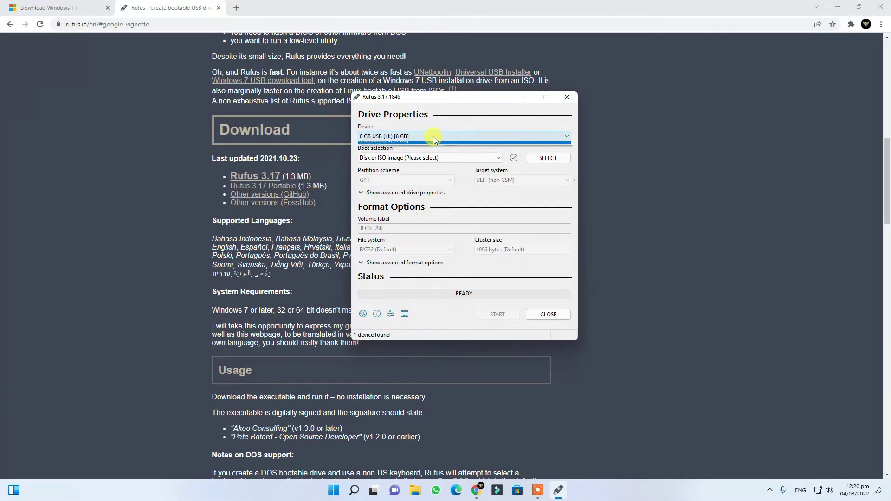
{"action": "left_click", "coordinate": [435, 137]}
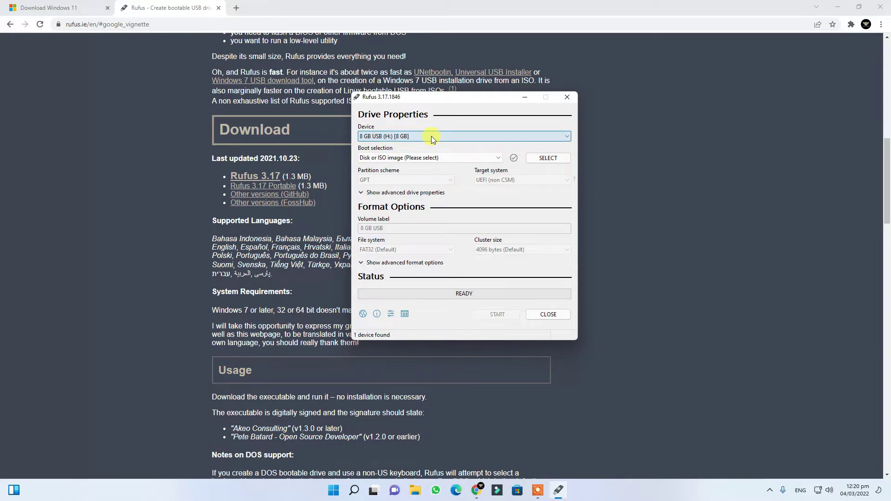
{"action": "left_click", "coordinate": [472, 159]}
{"action": "left_click", "coordinate": [472, 158]}
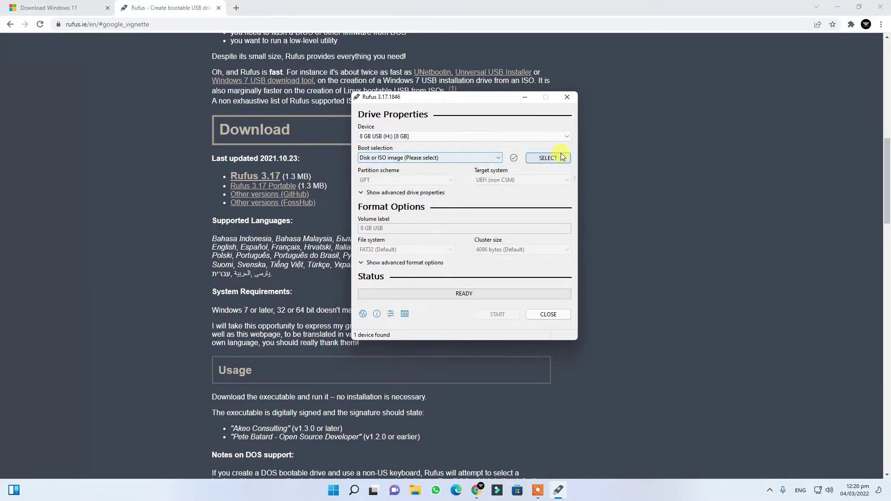
Load Win11_English_x64v1 from the Downloads folder on Local Disk (F:) and set the image option to Extended Windows 11 Installation (no TPM / no Secure Boot).
{"action": "scroll", "coordinate": [378, 225], "scroll_direction": "down", "scroll_amount": 5}
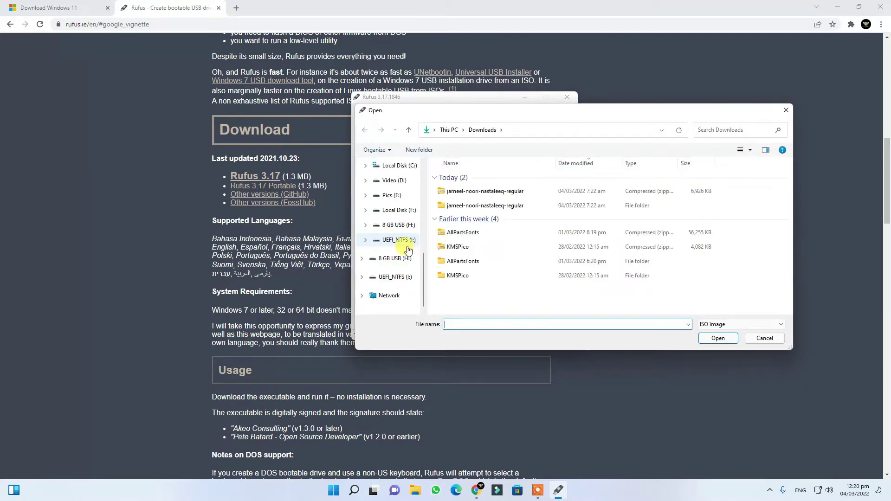
{"action": "left_click", "coordinate": [398, 209]}
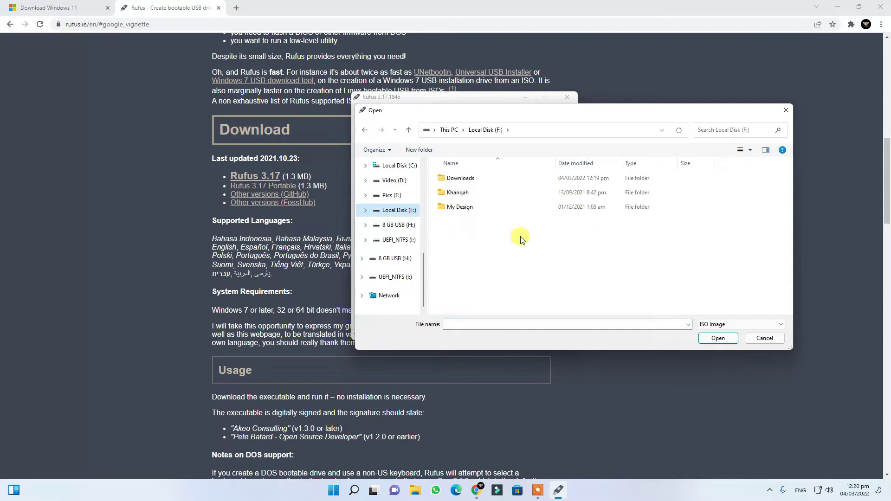
{"action": "double_click", "coordinate": [463, 179]}
{"action": "scroll", "coordinate": [520, 232], "scroll_direction": "down", "scroll_amount": 1}
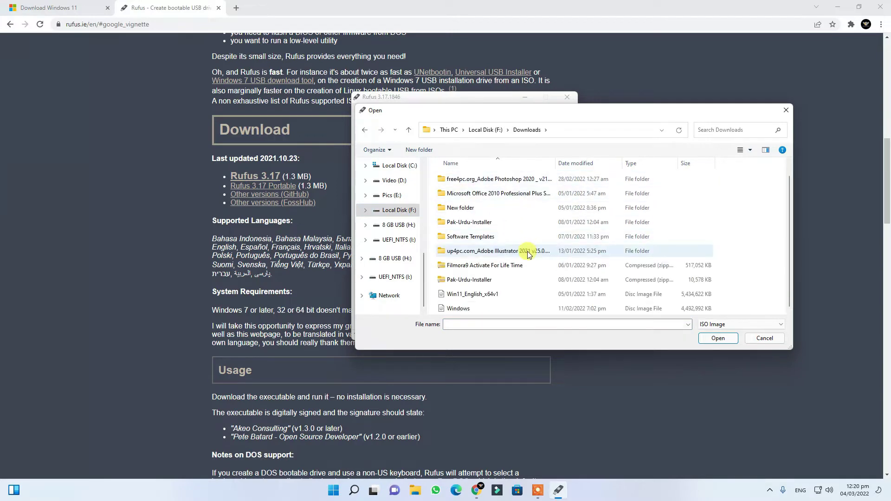
{"action": "double_click", "coordinate": [491, 293]}
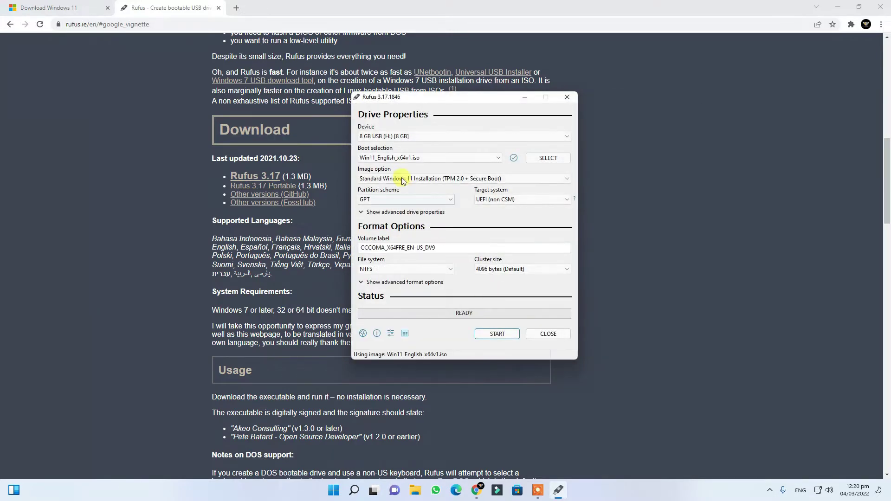
{"action": "left_click", "coordinate": [474, 180]}
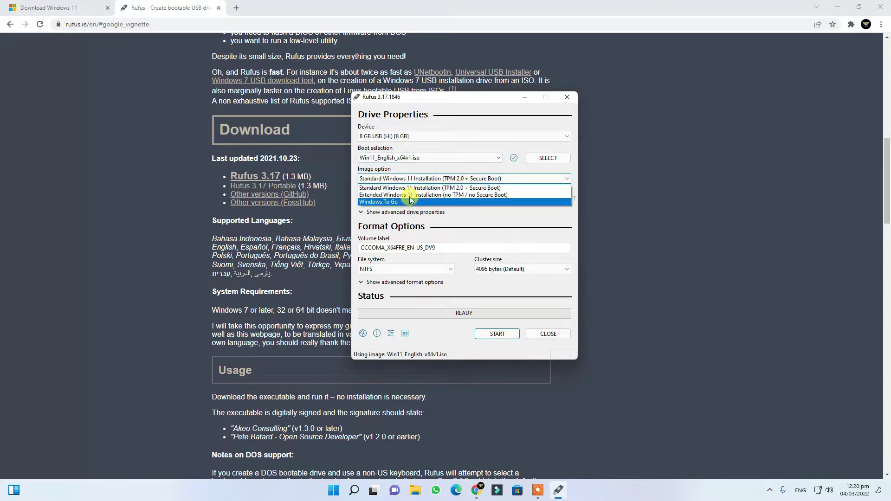
{"action": "left_click", "coordinate": [492, 195]}
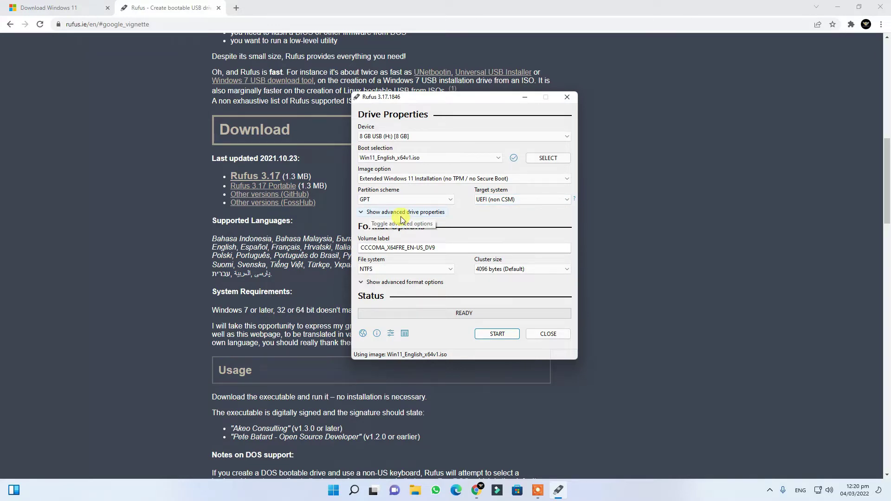
Start writing the Windows 11 image to the 8 GB USB drive, accept erasing all its data, and close Rufus once writing finishes.
{"action": "left_click", "coordinate": [510, 334]}
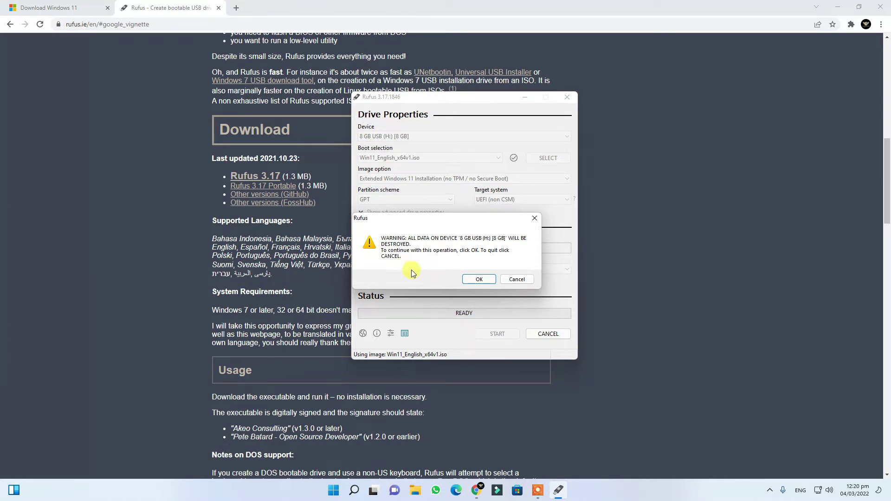
{"action": "left_click", "coordinate": [484, 280]}
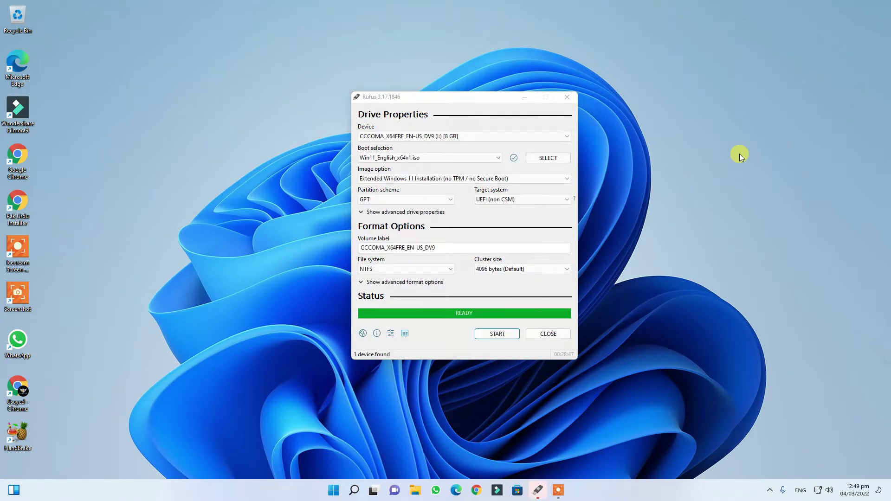
{"action": "left_click", "coordinate": [550, 334]}
Switch to File Explorer and open the CCCOMA_X64FRE_EN-US_DV9 (I:) drive under This PC to check its contents.
{"action": "left_click", "coordinate": [426, 491]}
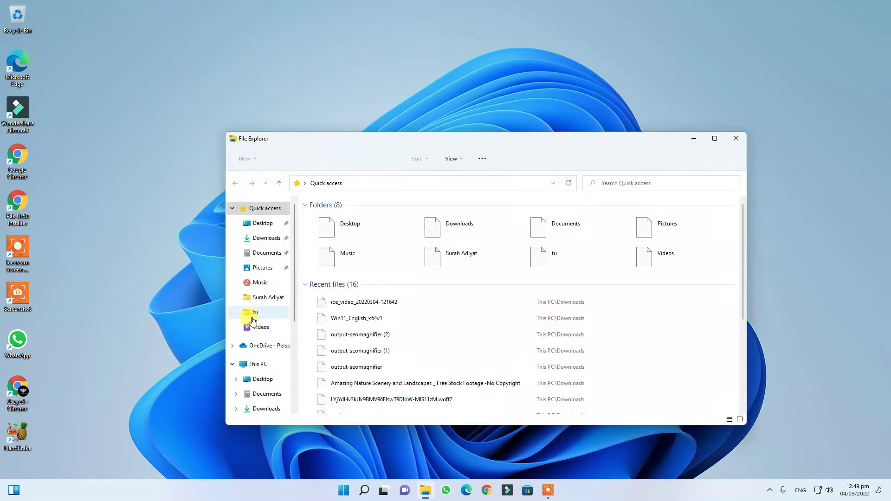
{"action": "left_click", "coordinate": [255, 363]}
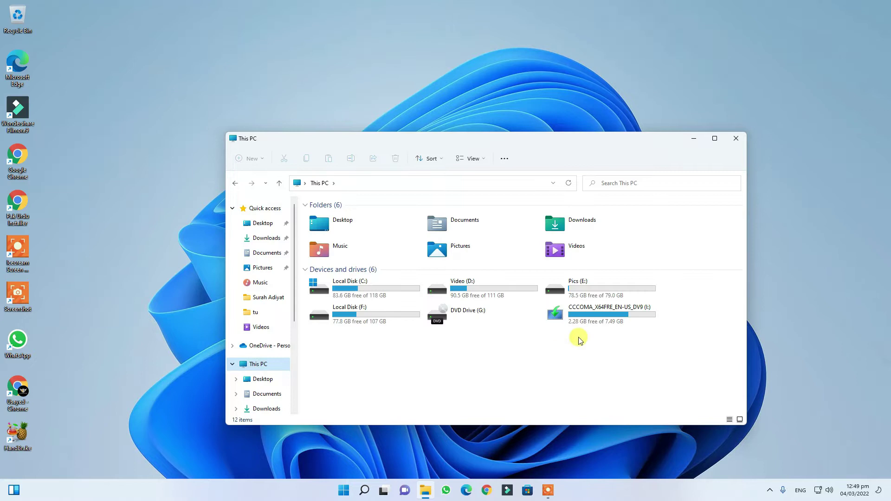
{"action": "double_click", "coordinate": [607, 326]}
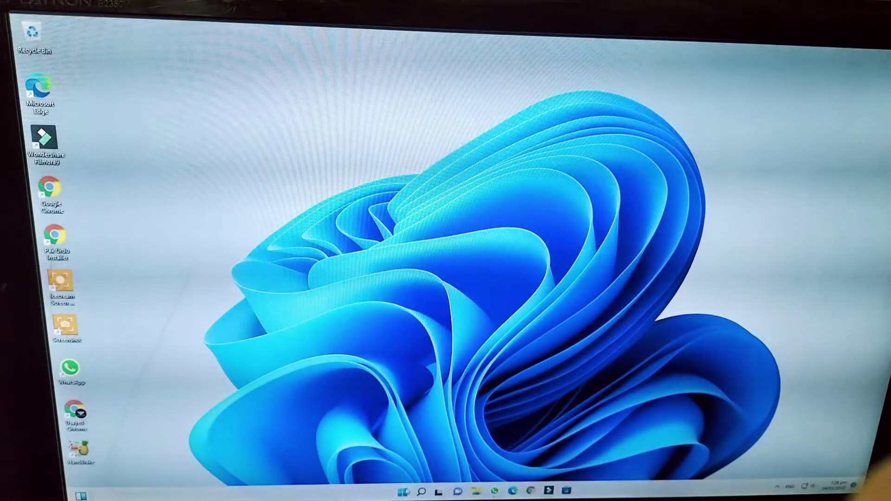
Restart the computer from Windows.
{"action": "left_click", "coordinate": [402, 491]}
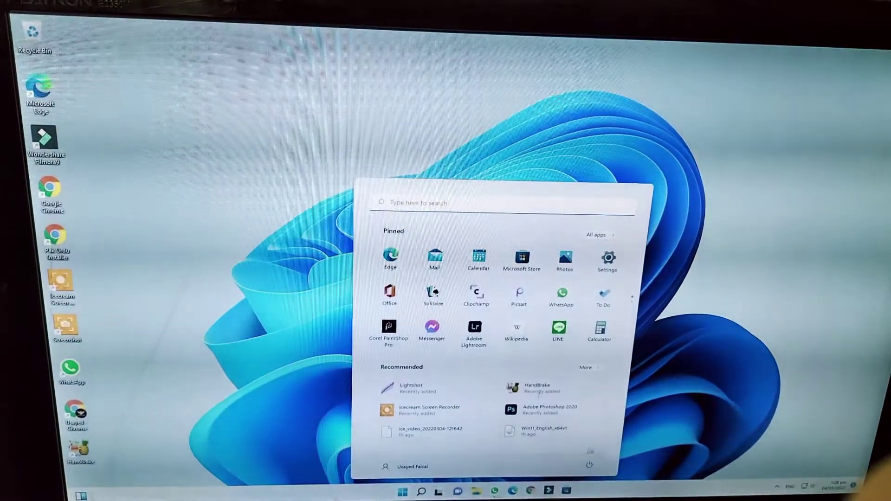
{"action": "left_click", "coordinate": [589, 465]}
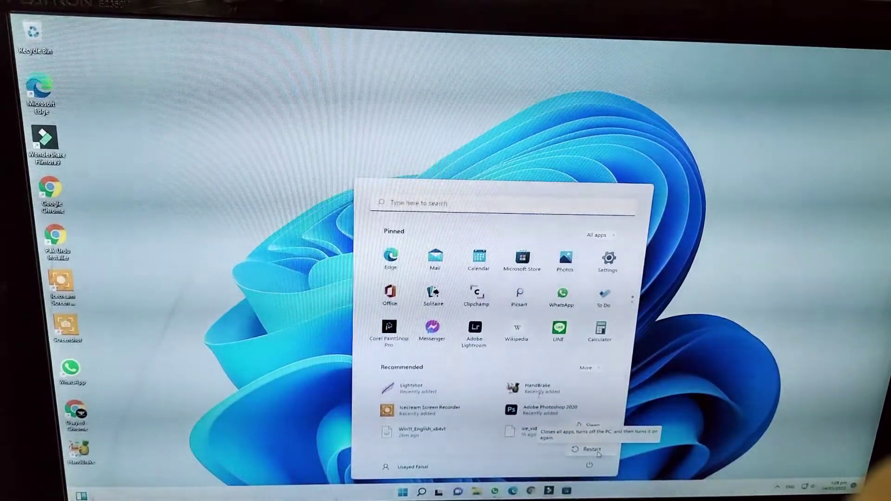
{"action": "left_click", "coordinate": [590, 449]}
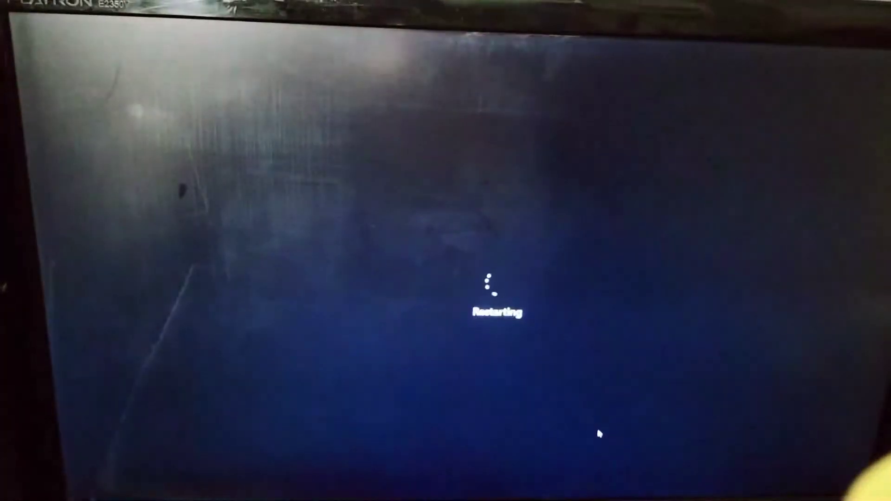